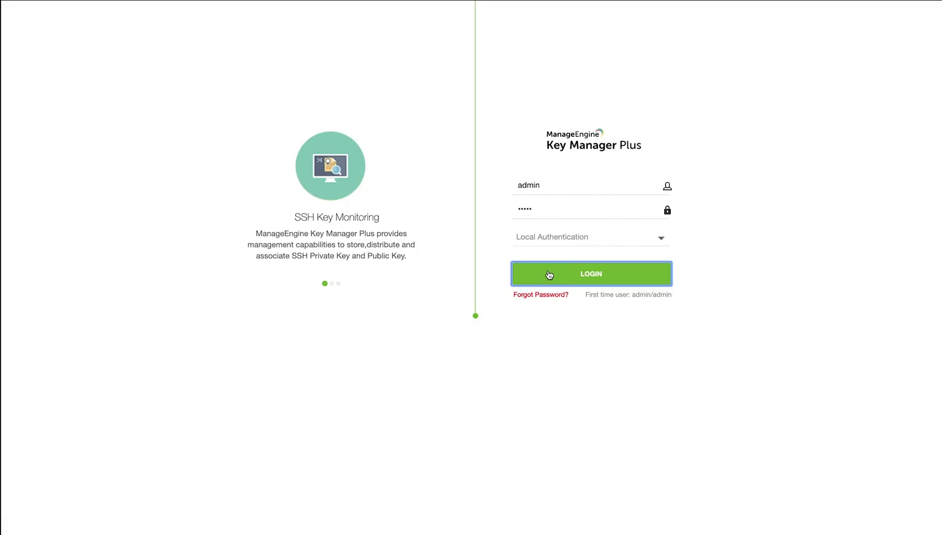
Sign in and list the stored SSH keys, with testerkey1 at the top
left_click(549, 274)
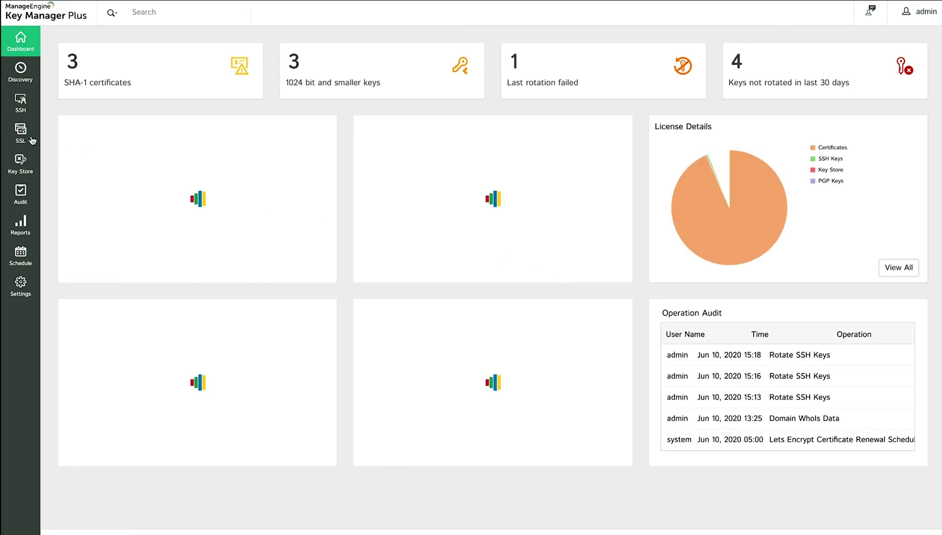
left_click(17, 110)
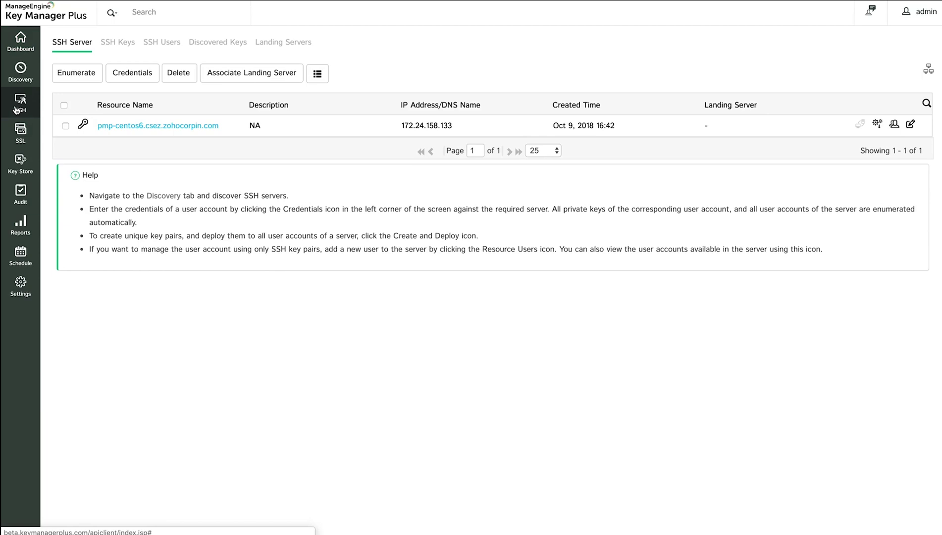
left_click(112, 43)
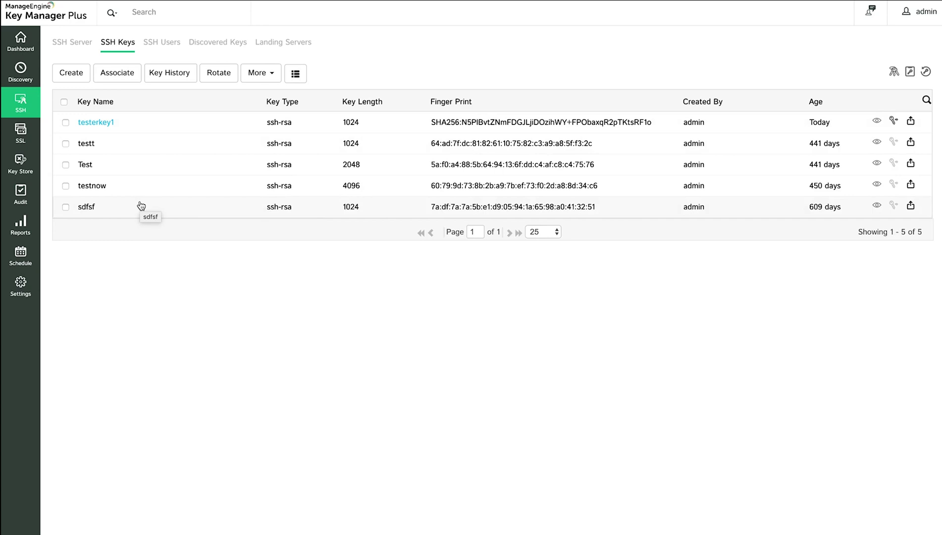
Rotate testerkey1 with the Push public key file option enabled
left_click(65, 123)
left_click(219, 74)
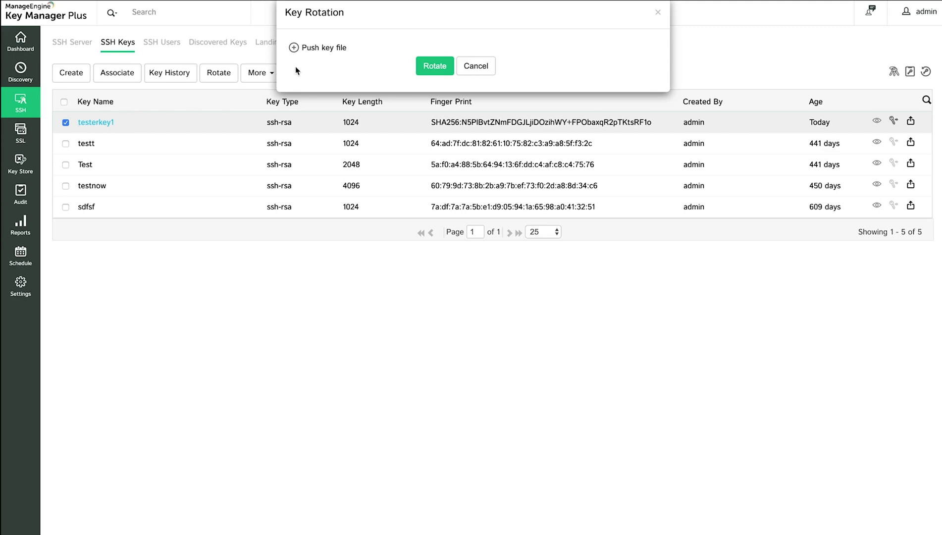
left_click(307, 48)
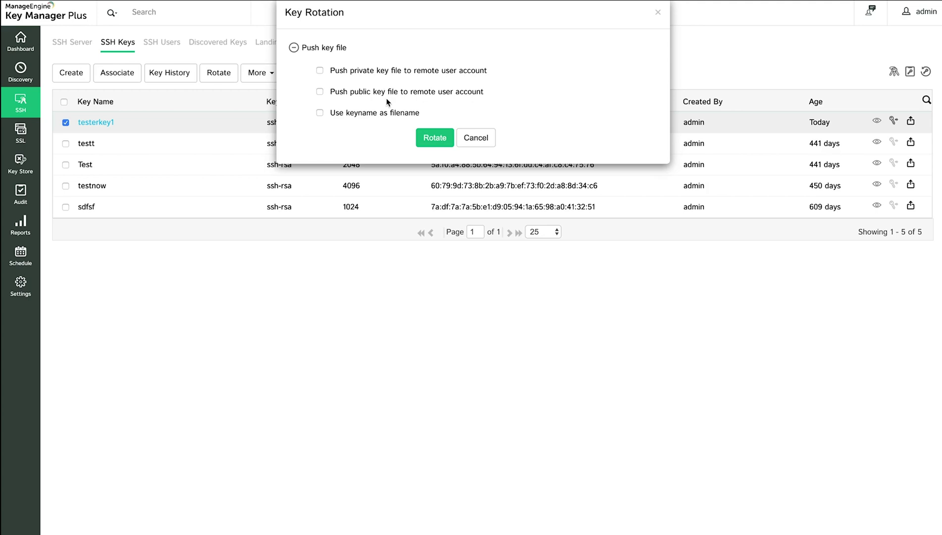
left_click(320, 91)
left_click(432, 139)
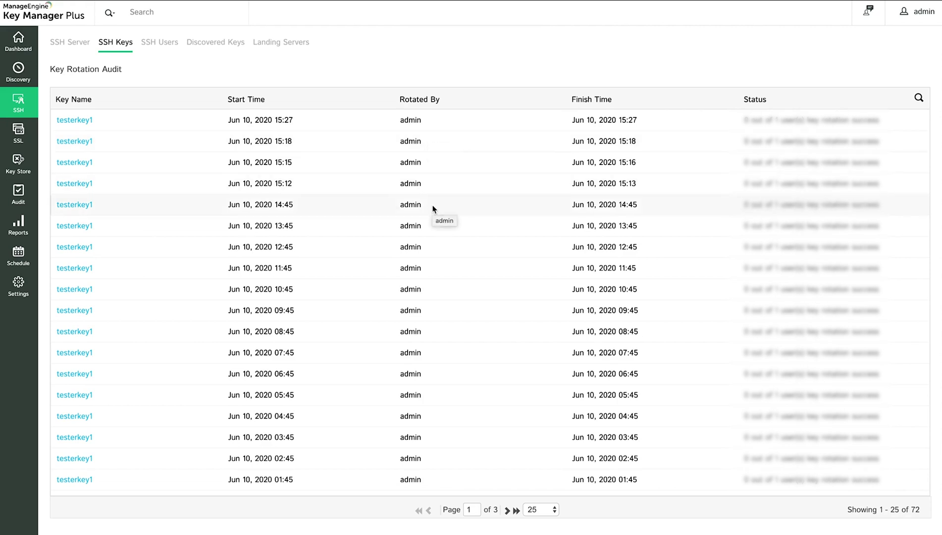
scroll(434, 208, "down", 1)
scroll(434, 209, "up", 1)
Add a new schedule named keyrotation_01 and view the schedule type choices
left_click(17, 255)
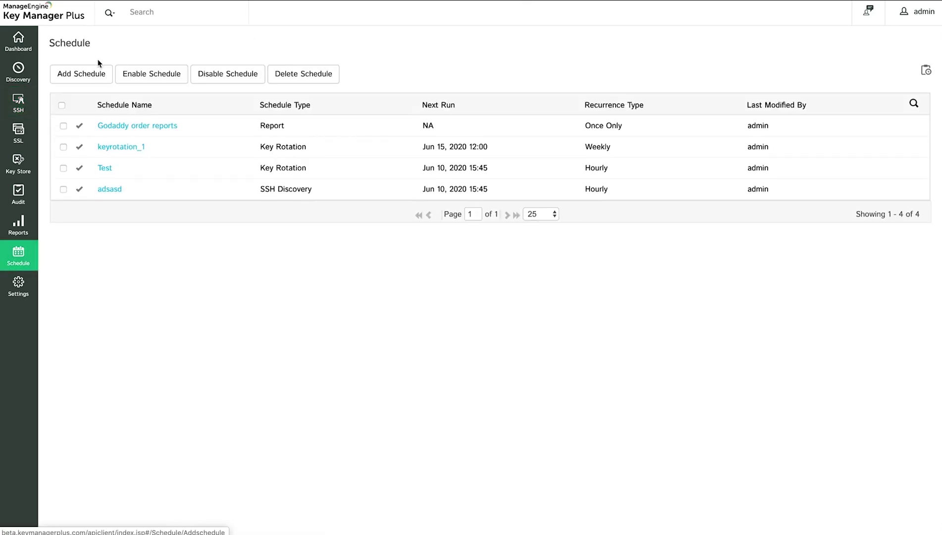
left_click(87, 75)
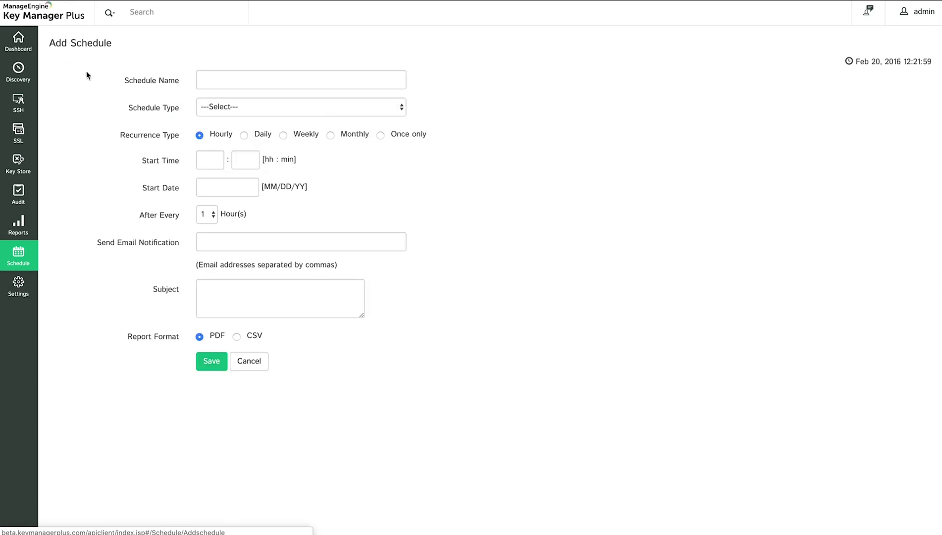
left_click(238, 80)
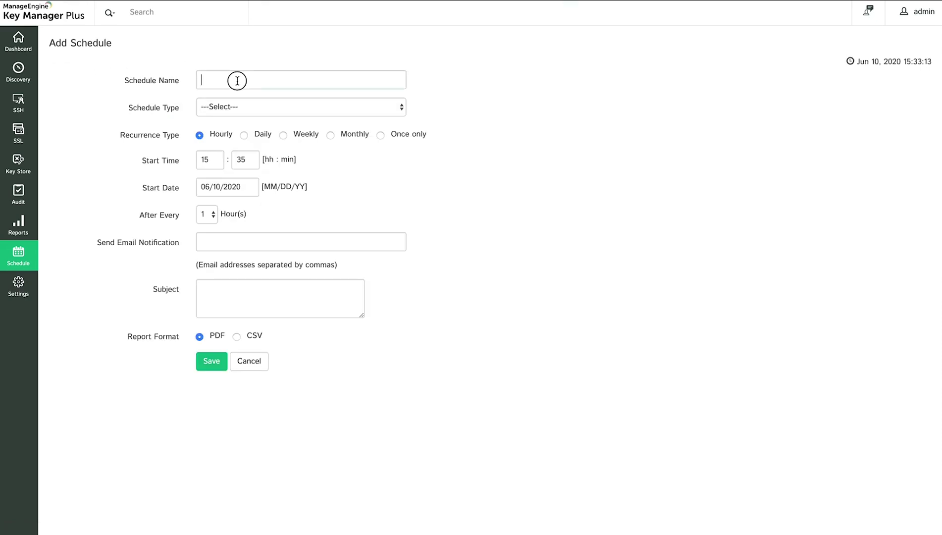
type("k")
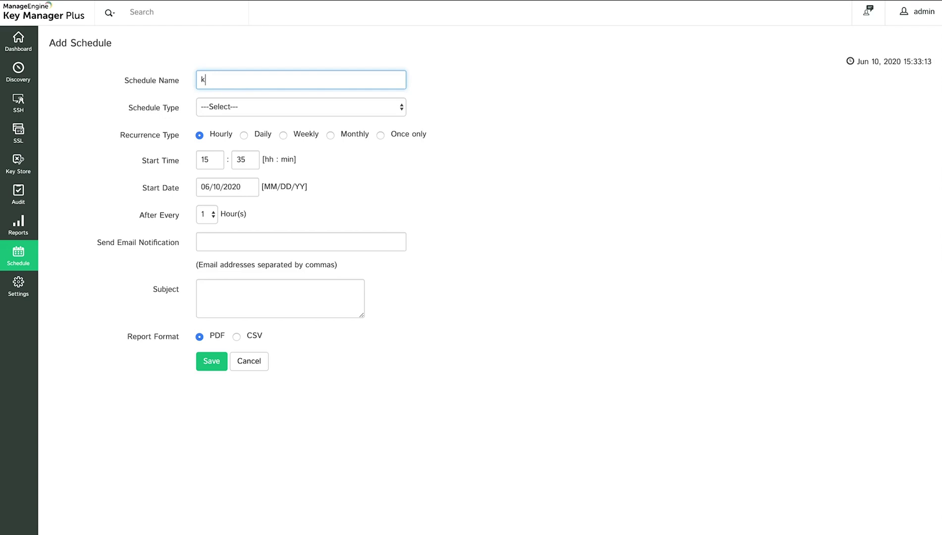
type("eyrotati")
type("on_")
type("01")
left_click(243, 106)
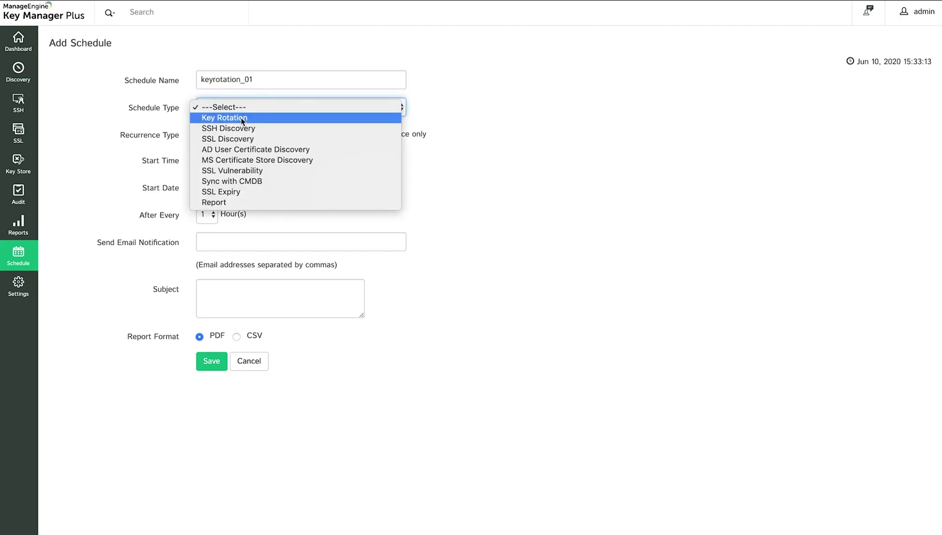
Make it a Key Rotation schedule with testerkey1 as the only specific key
left_click(243, 119)
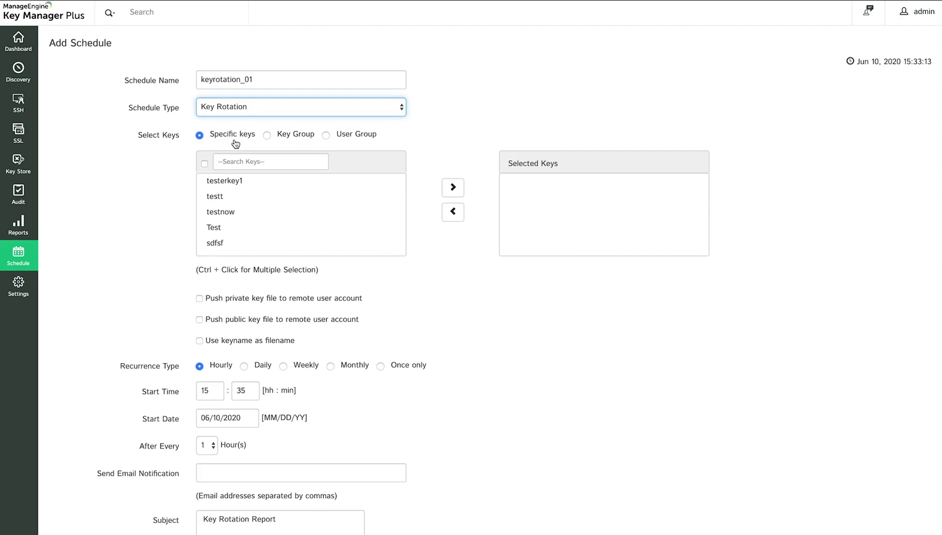
left_click(283, 141)
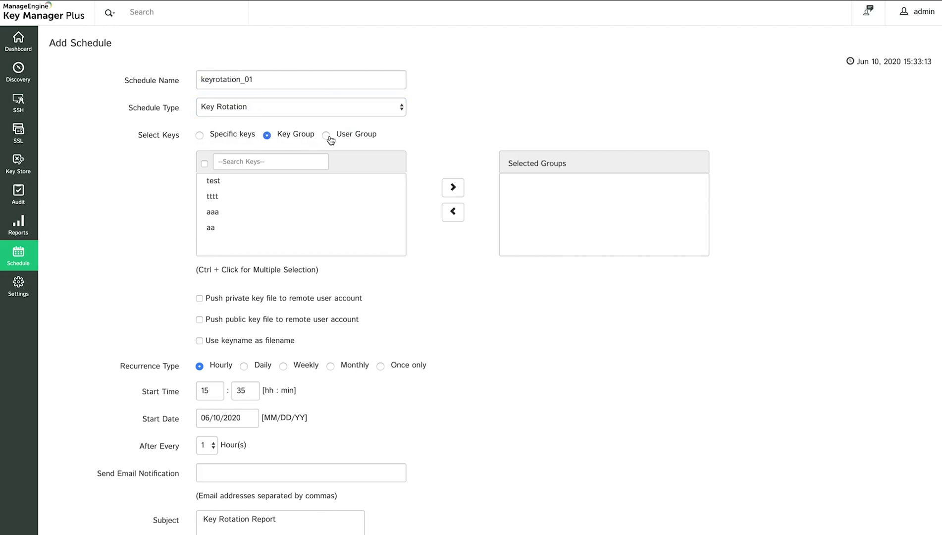
left_click(328, 137)
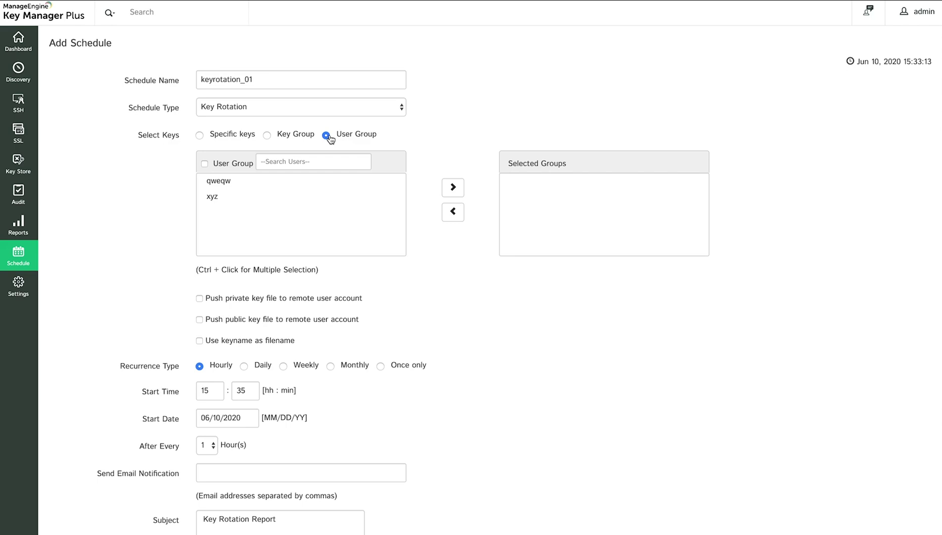
left_click(233, 135)
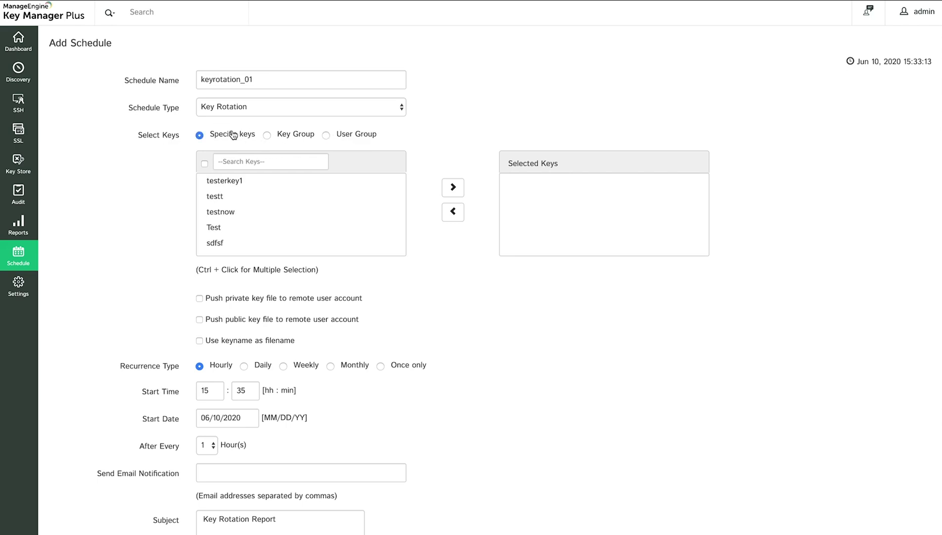
left_click(222, 183)
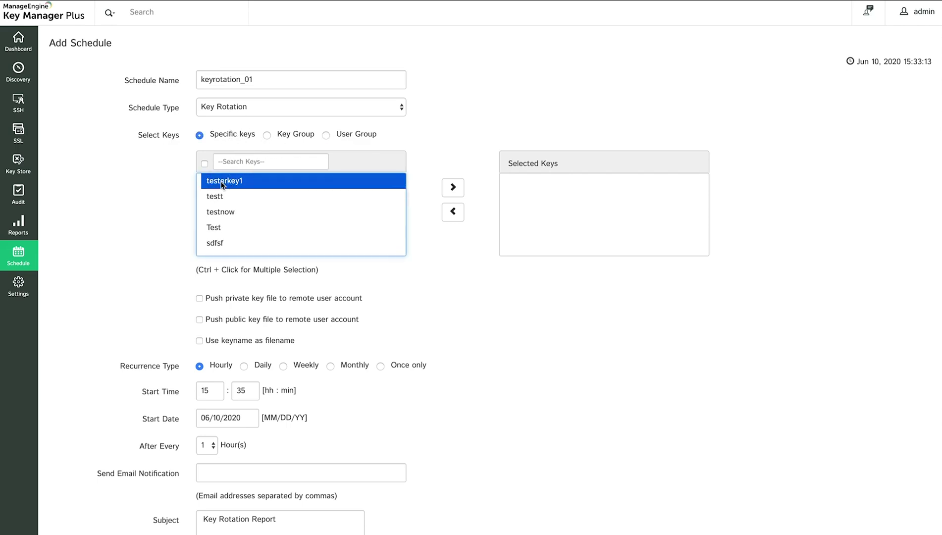
left_click(452, 188)
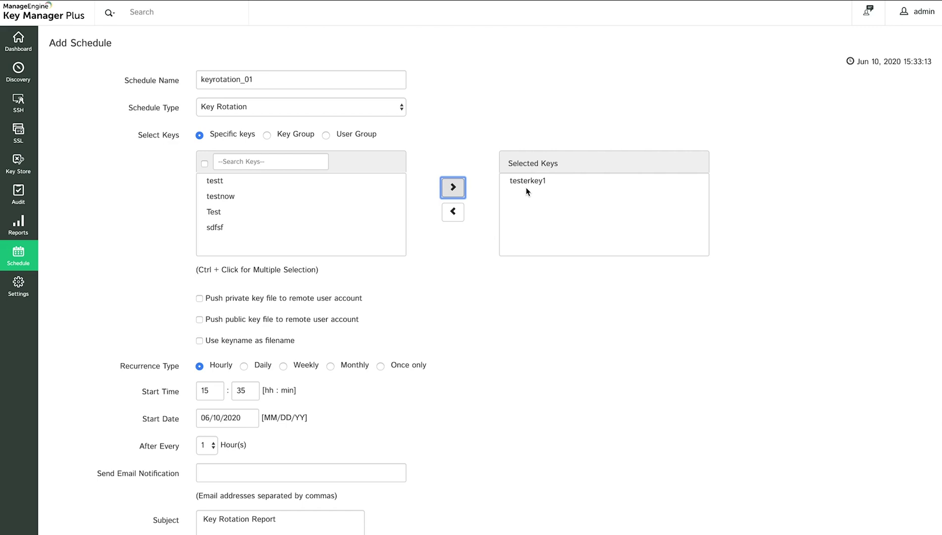
Enable pushing the public key file and set weekly recurrence
scroll(462, 267, "down", 2)
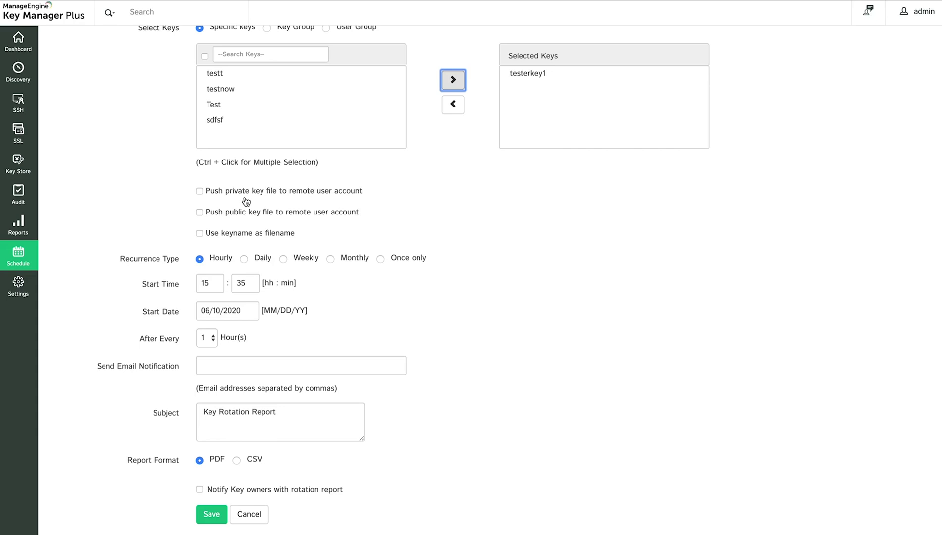
left_click(200, 212)
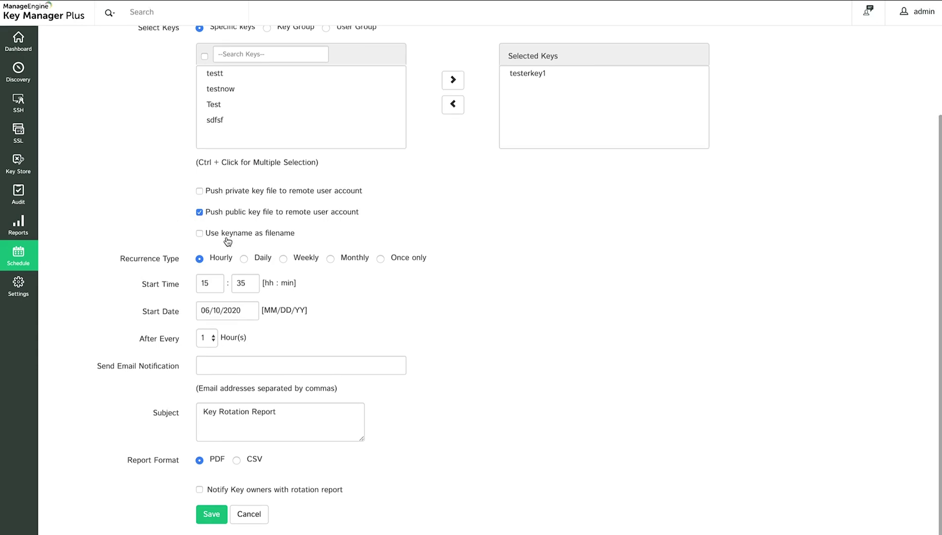
left_click(299, 264)
Set the weekly run to Mondays at 12:00
left_click(211, 308)
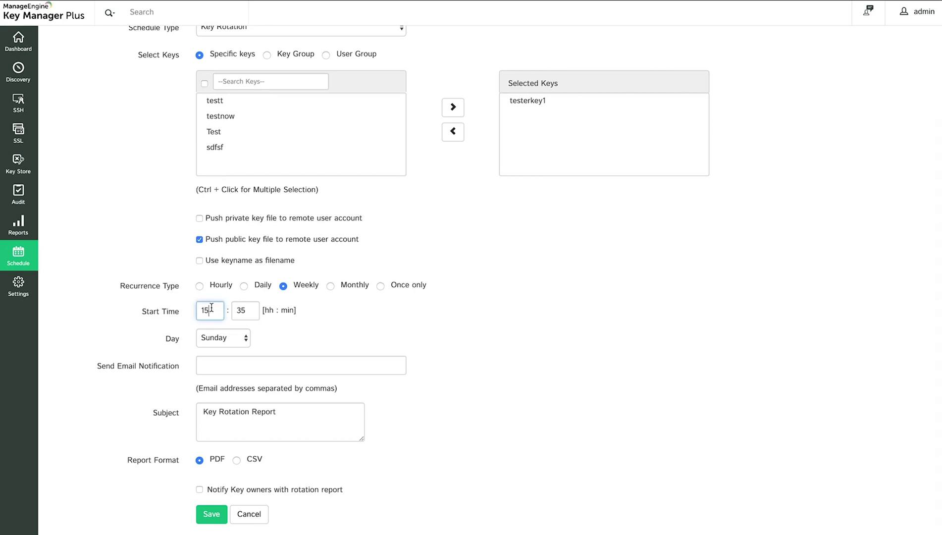
key("BackSpace")
key("BackSpace")
type("1")
type("2")
left_click(246, 310)
key("BackSpace")
key("BackSpace")
type("00")
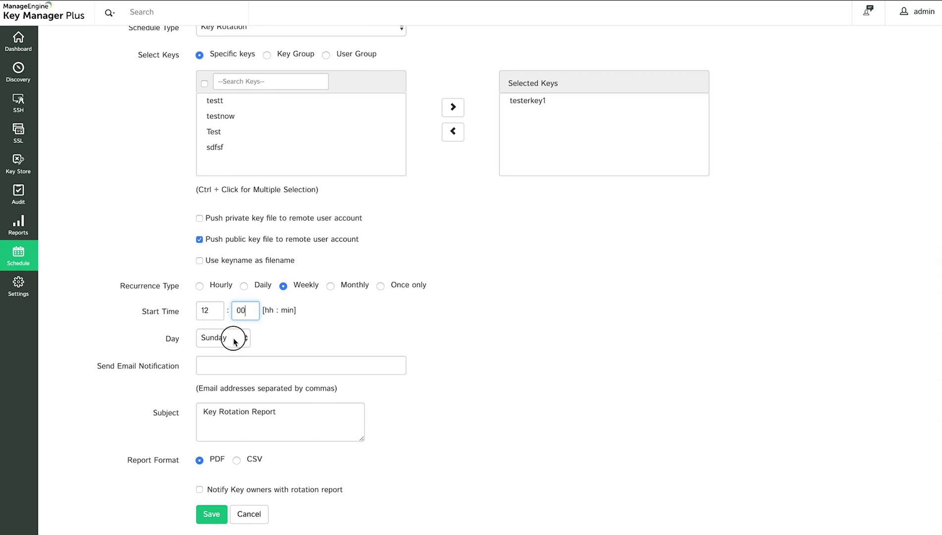
left_click(234, 339)
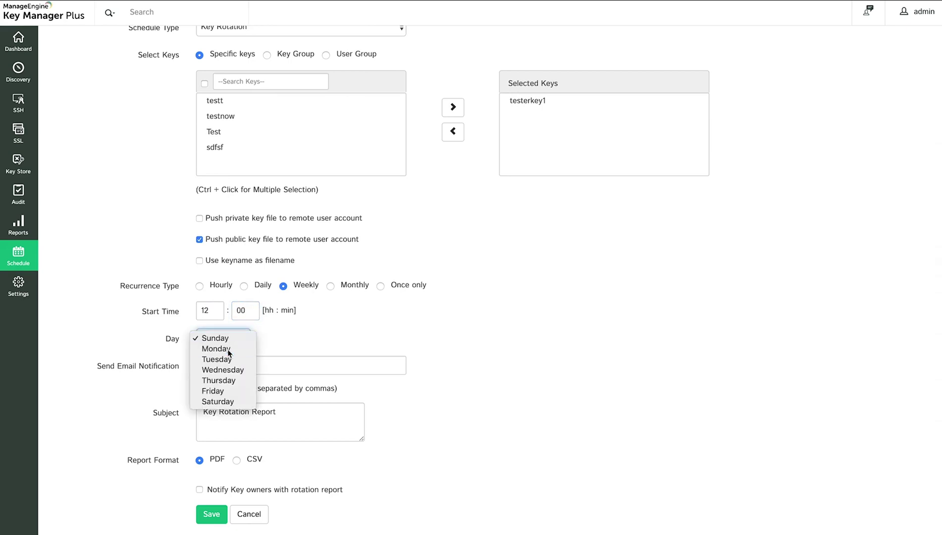
left_click(228, 350)
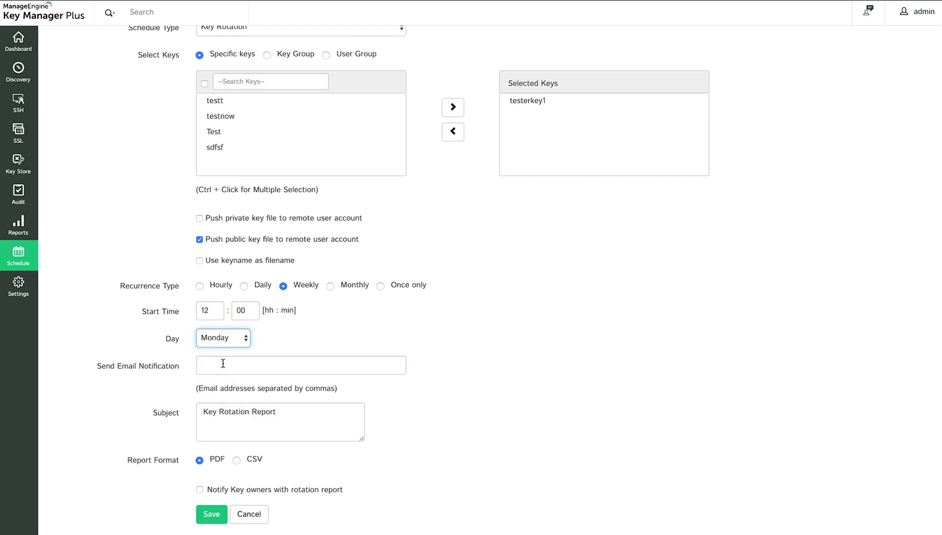
left_click(224, 364)
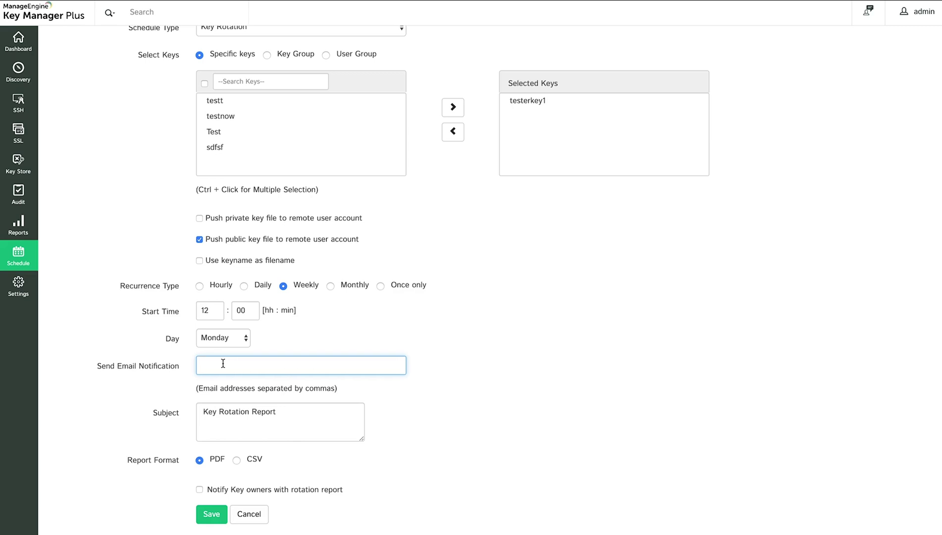
left_click(278, 414)
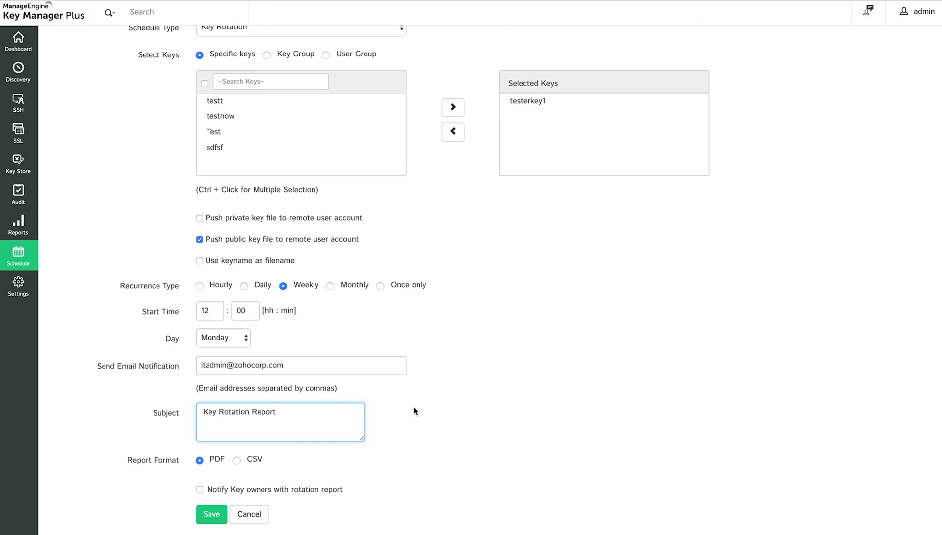
type("_01")
Keep PDF report format and also notify key owners with the rotation report
left_click(244, 461)
left_click(217, 461)
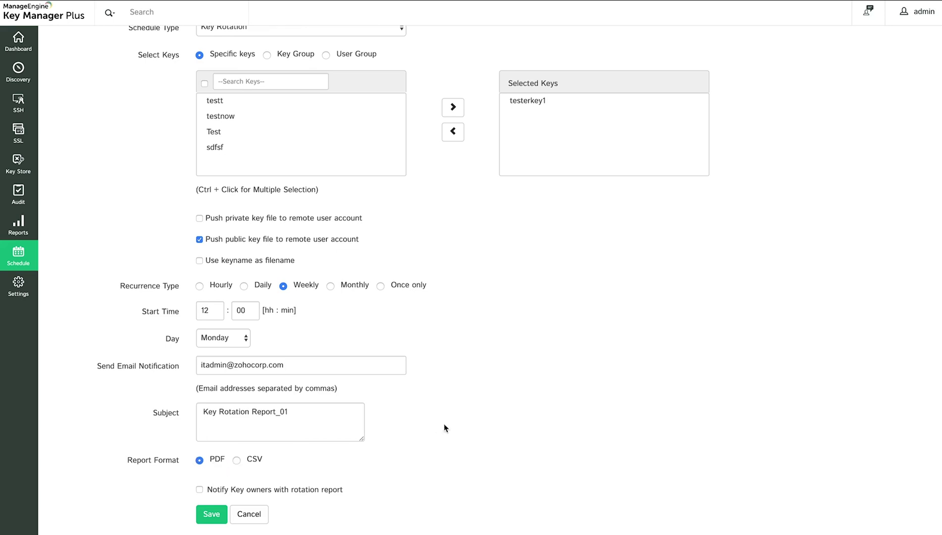
left_click(200, 490)
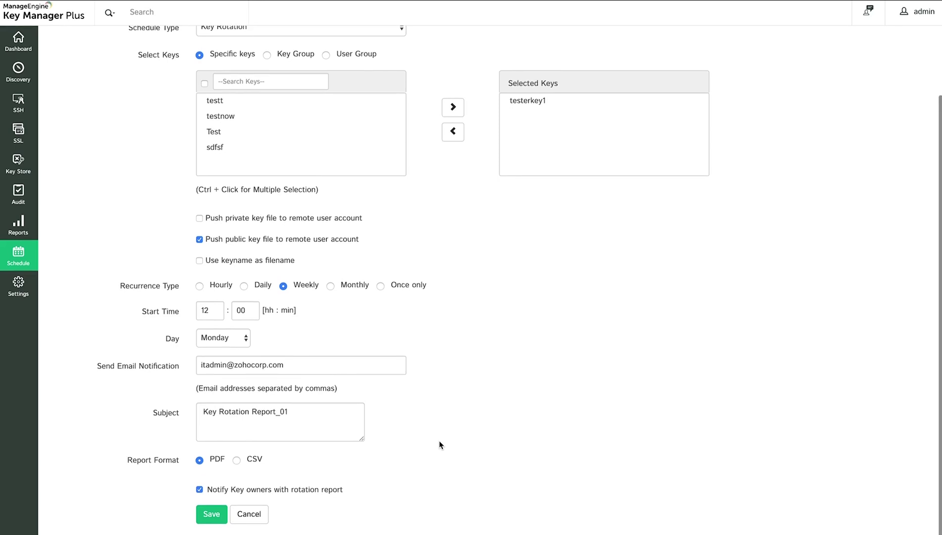
scroll(480, 392, "up", 3)
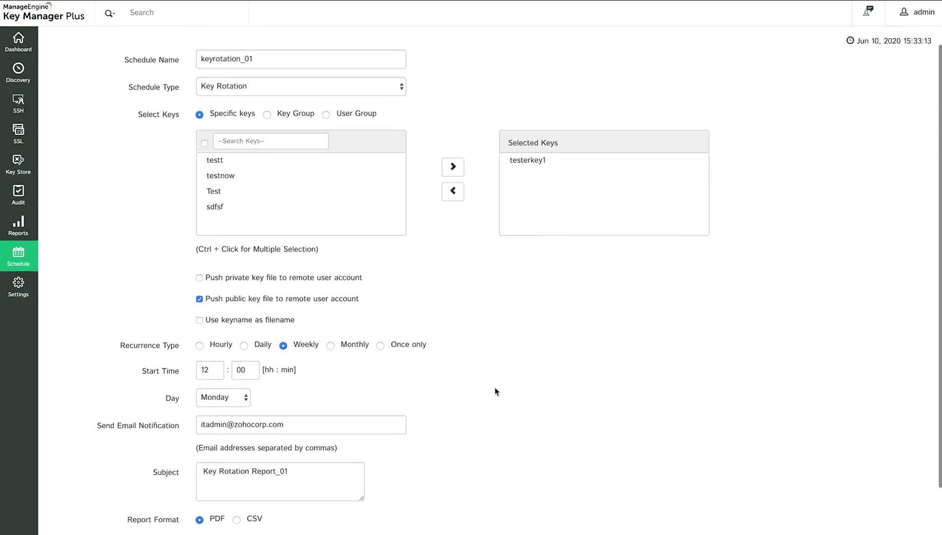
scroll(496, 390, "down", 3)
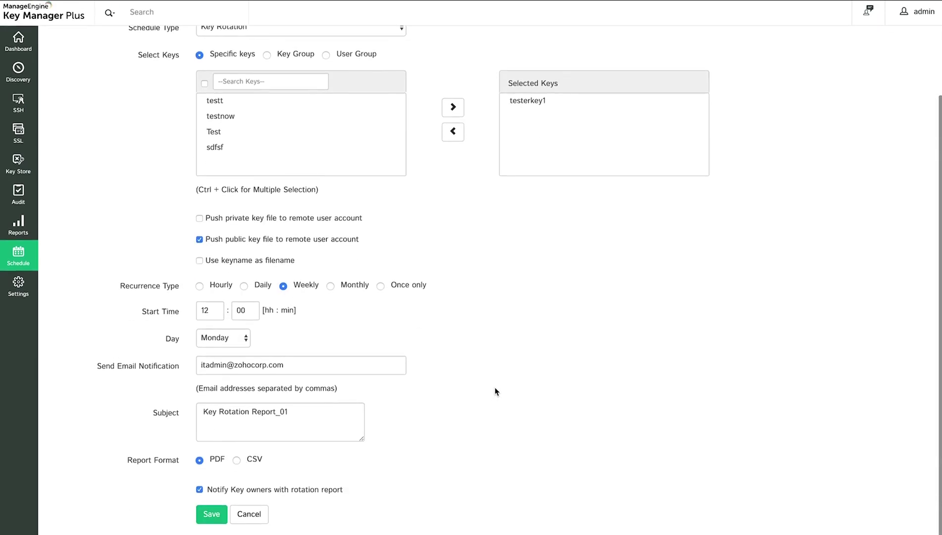
Save the keyrotation_01 weekly Key Rotation schedule
left_click(210, 513)
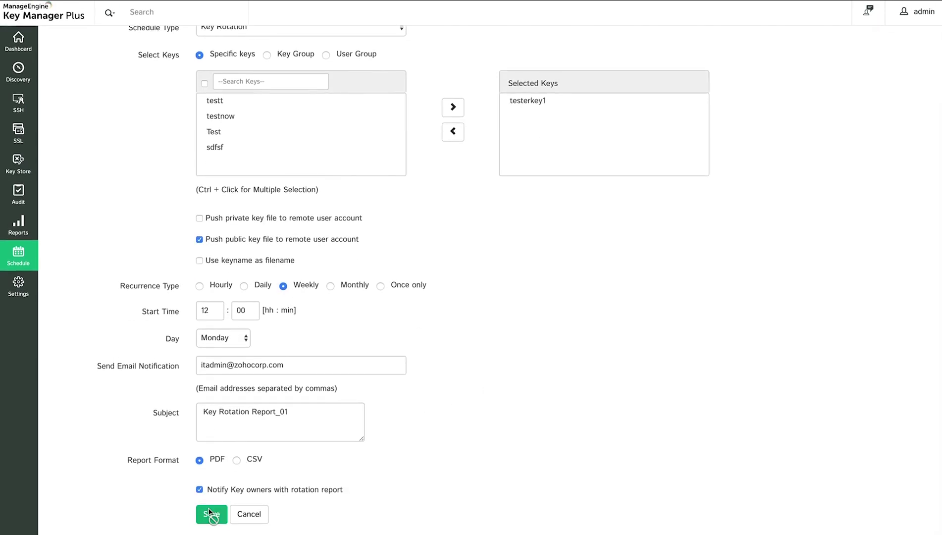